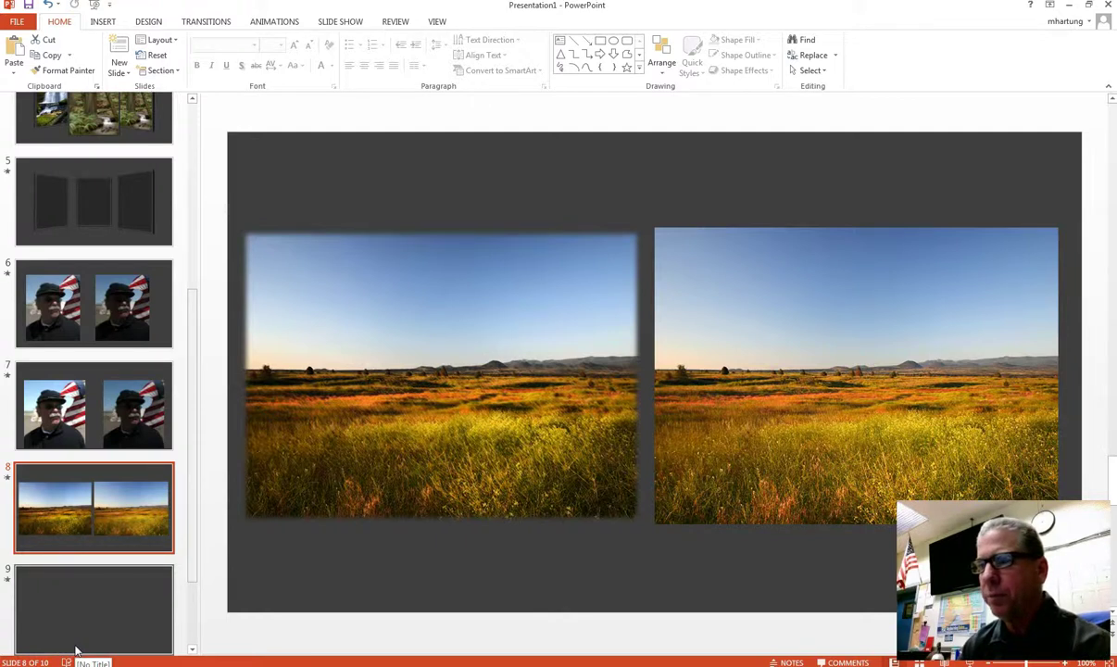
Make preliminary clicks and drags in the PowerPoint window
left_click(601, 659)
left_click(705, 489)
left_click(812, 369)
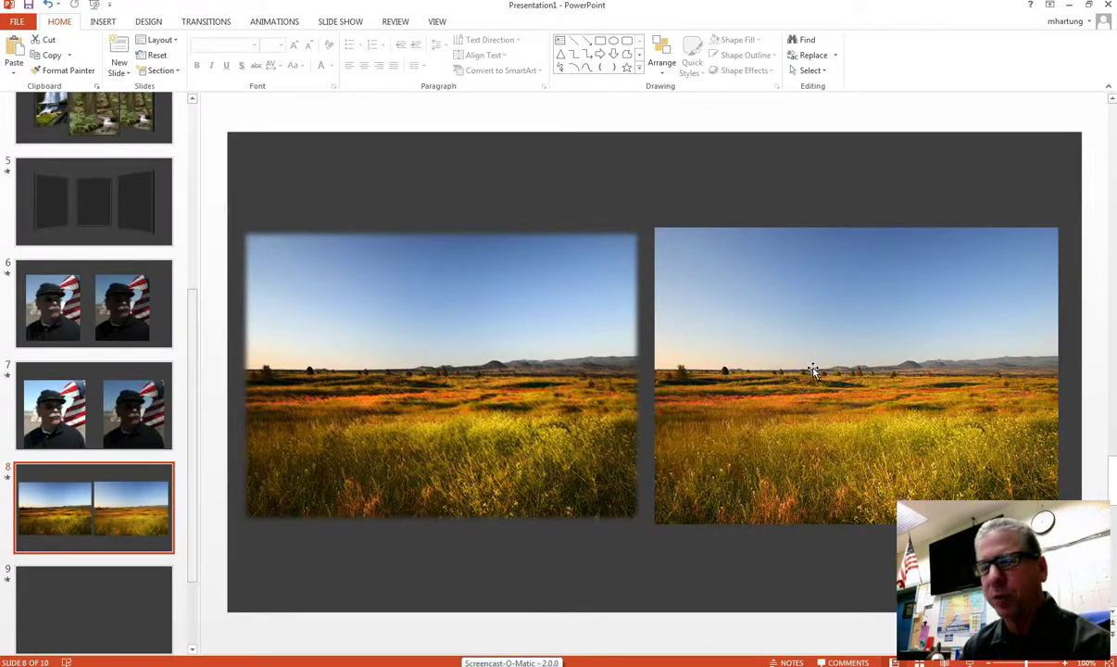
left_click(75, 644)
left_click(400, 497)
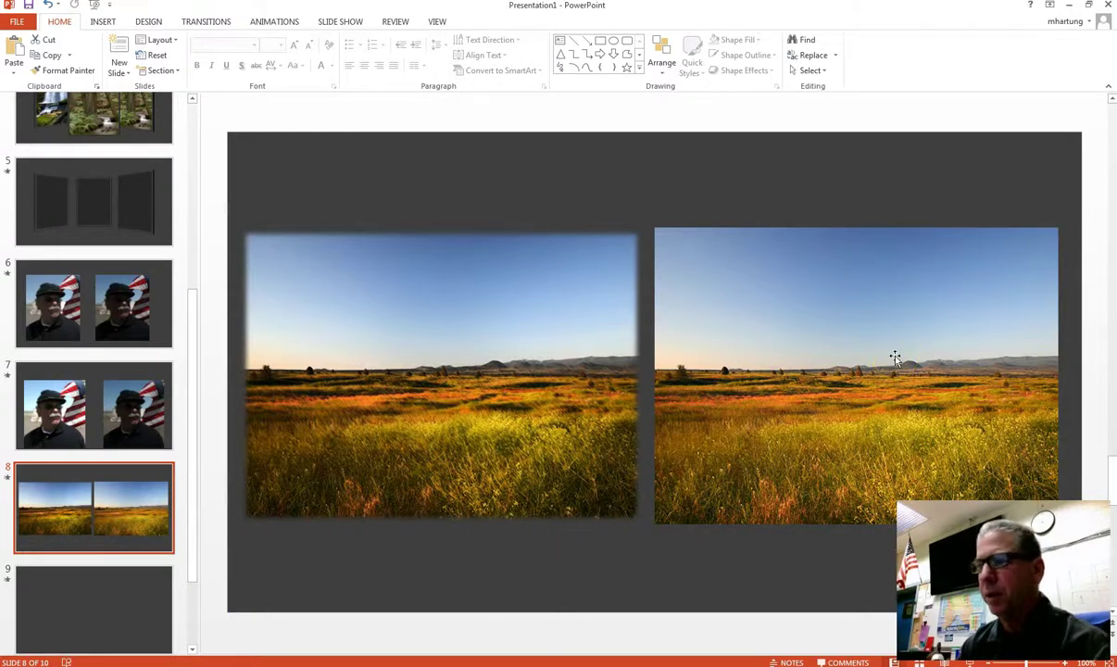
mouse_move(820, 296)
left_mouse_down()
mouse_move(723, 280)
mouse_move(432, 391)
left_mouse_up()
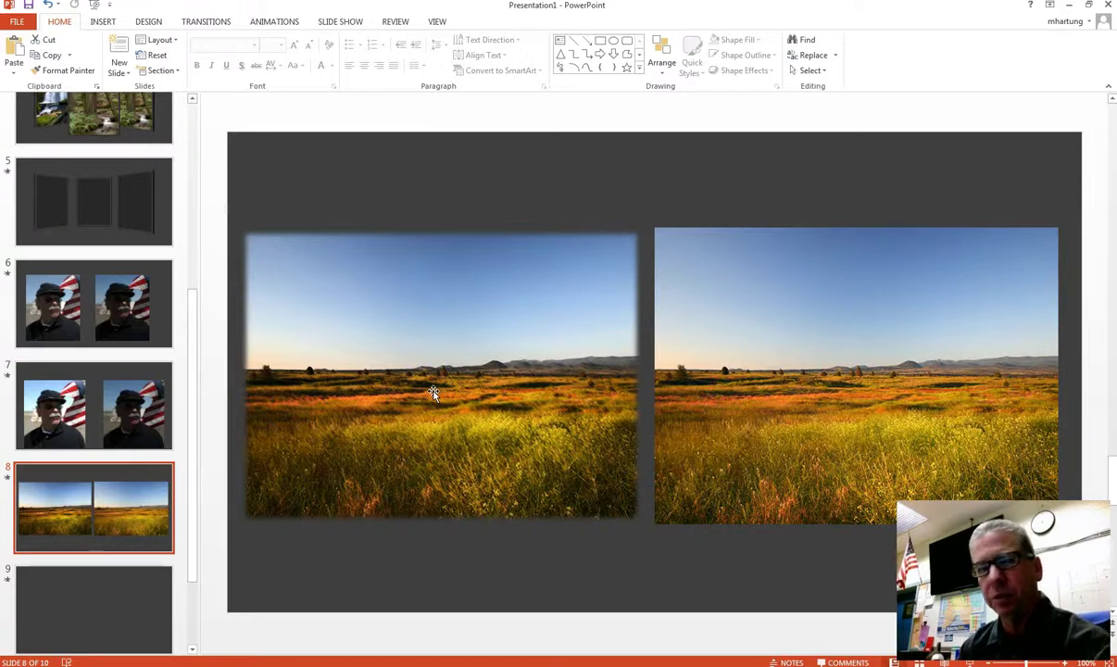
mouse_move(518, 277)
left_mouse_down()
mouse_move(602, 227)
mouse_move(292, 222)
mouse_move(244, 283)
left_mouse_up()
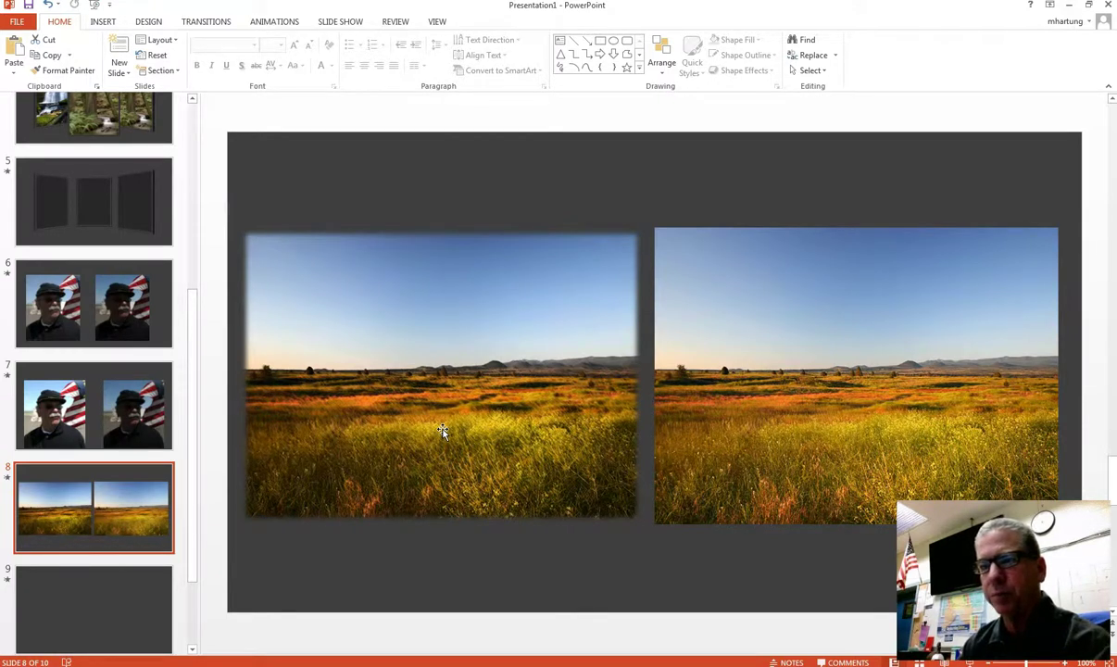
Insert the Opening_Image_10 grassland photo from the ARTISTIC folder onto empty slide 9
left_click(113, 601)
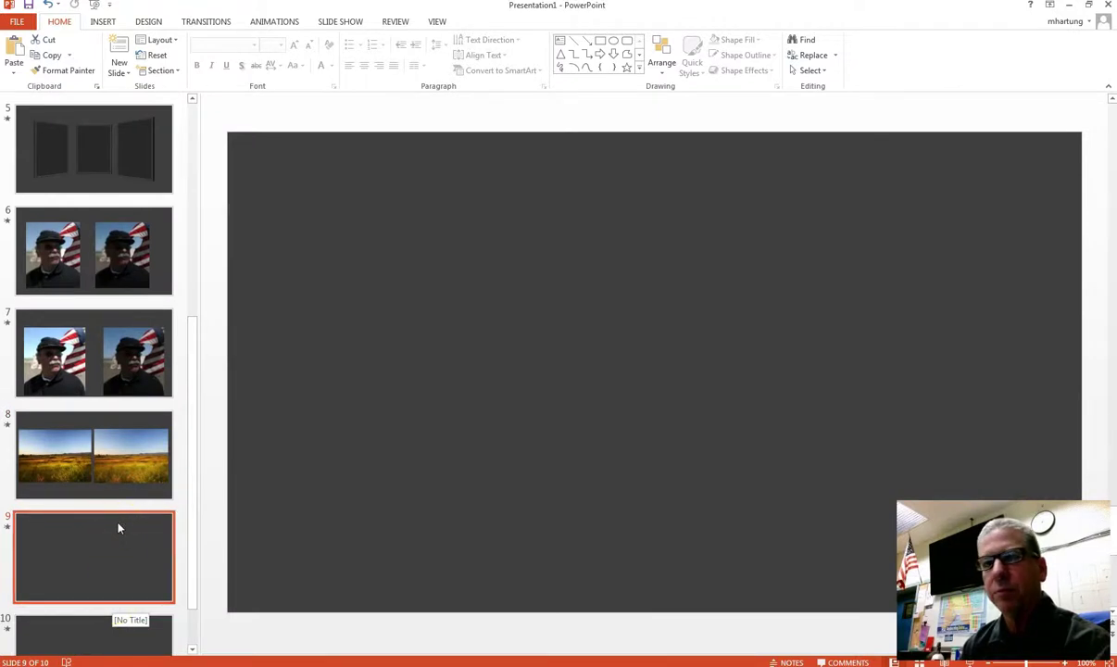
left_click(102, 22)
left_click(82, 55)
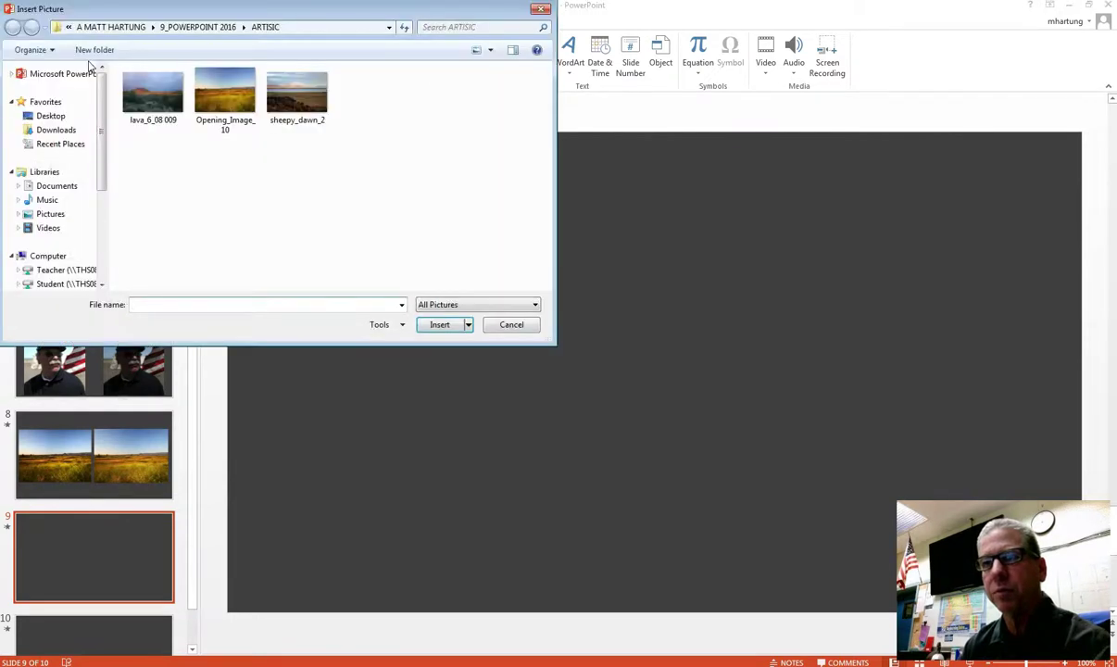
left_click(231, 98)
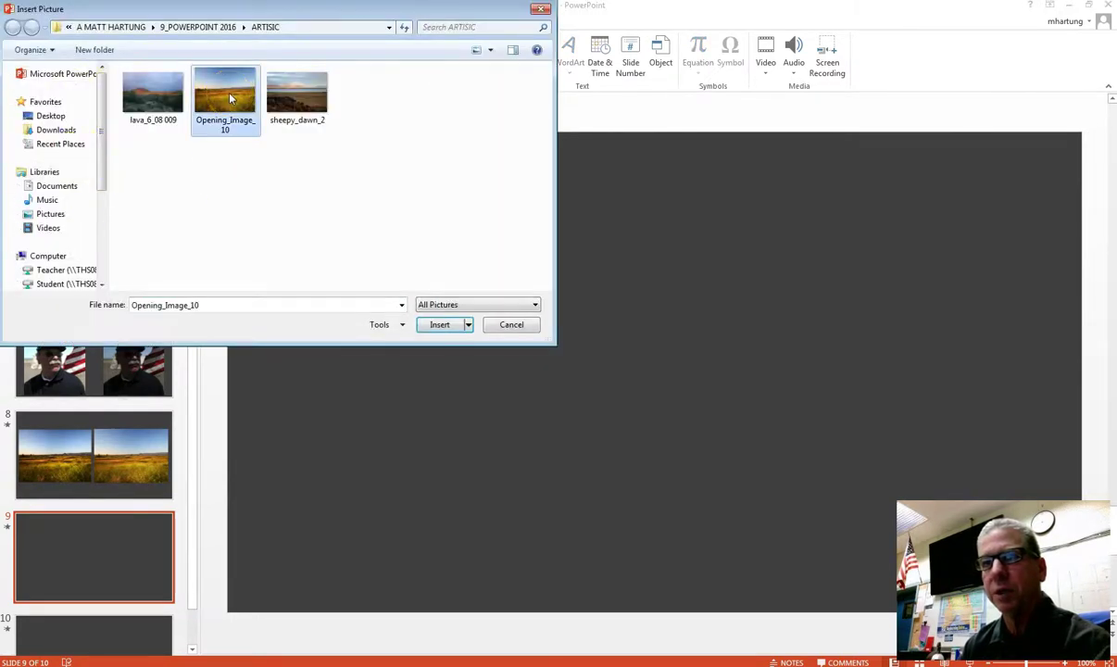
left_click(441, 325)
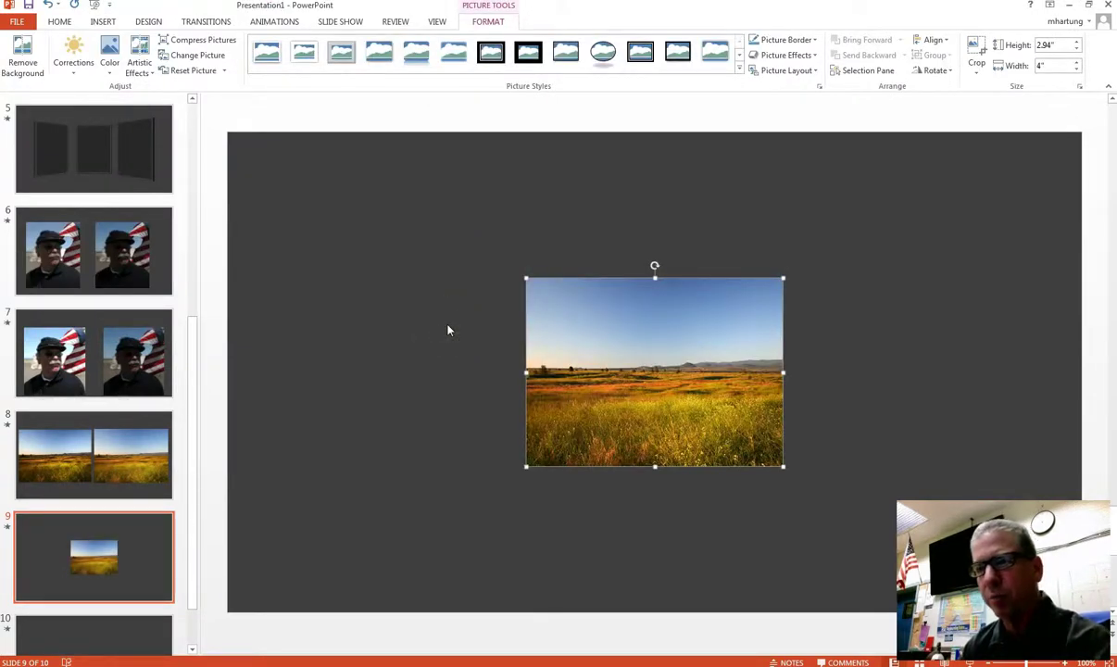
Enlarge the photo to 4.23" x 5.75", move it right, and Ctrl-drag a copy to the left
left_click(705, 396)
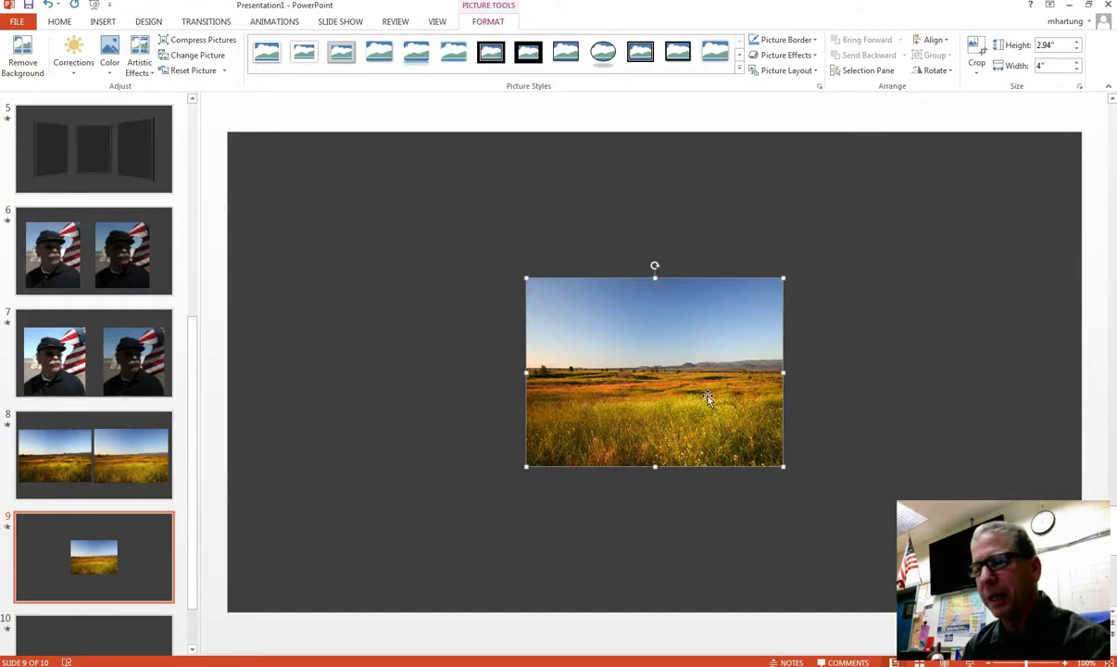
left_click(673, 358)
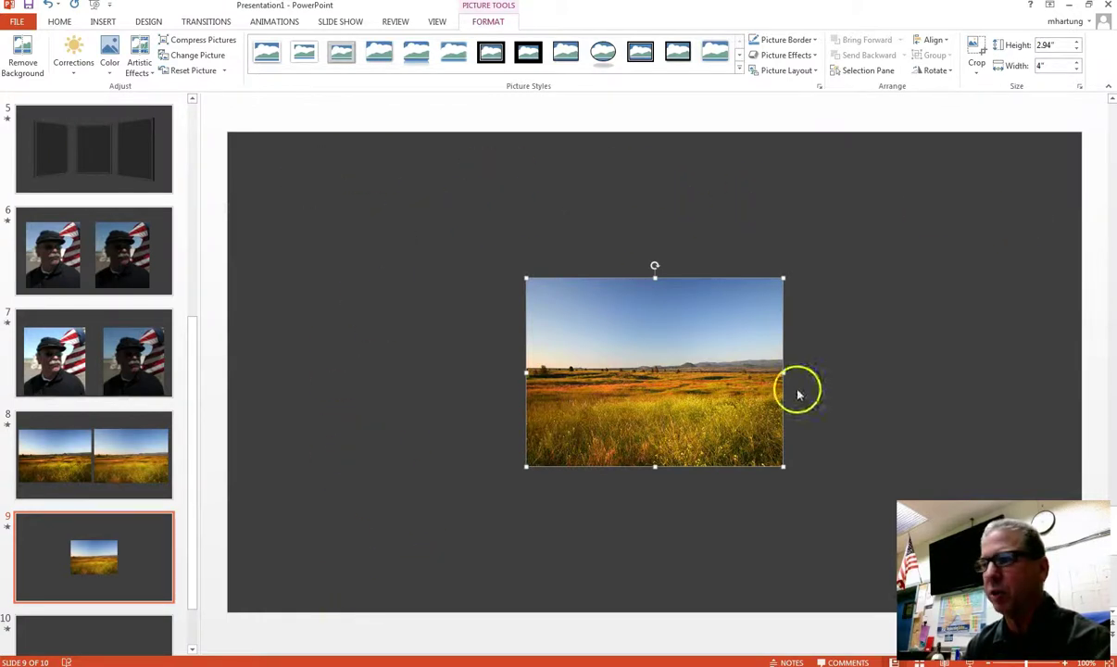
left_click_drag(650, 349, 730, 335)
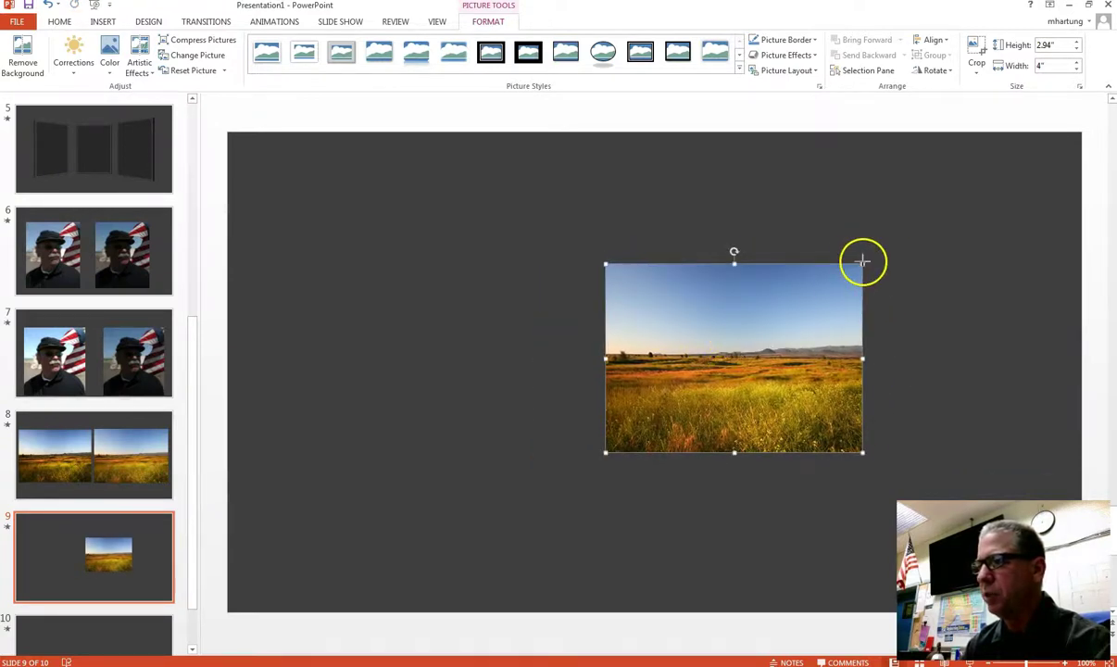
left_click_drag(862, 263, 974, 181)
left_click_drag(853, 276, 909, 353)
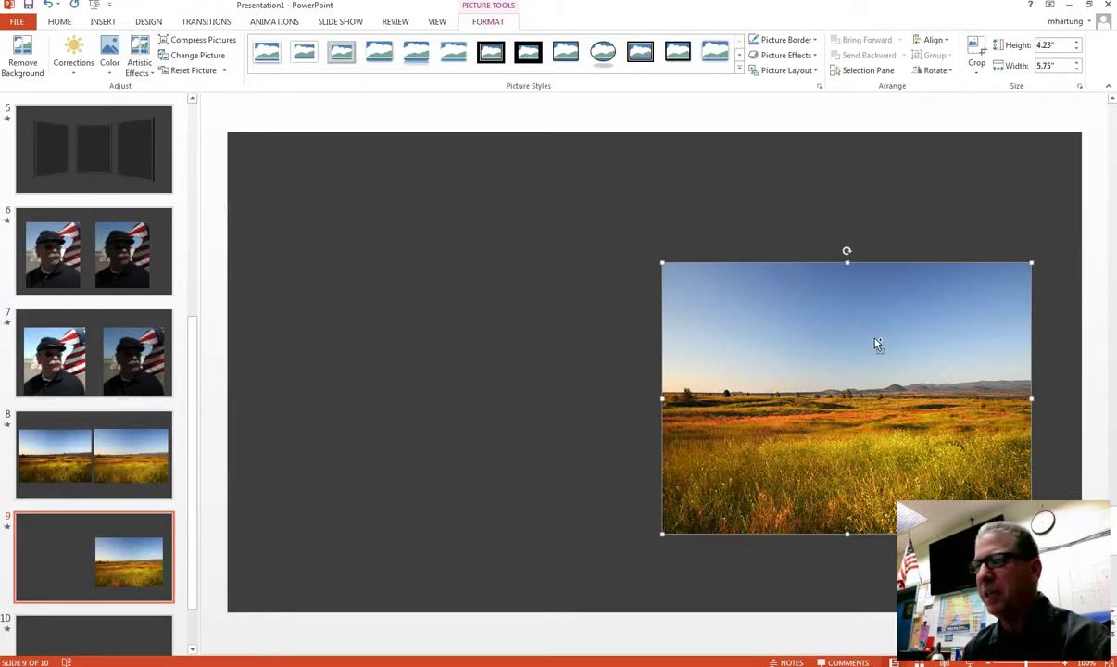
left_click_drag(890, 357, 483, 344)
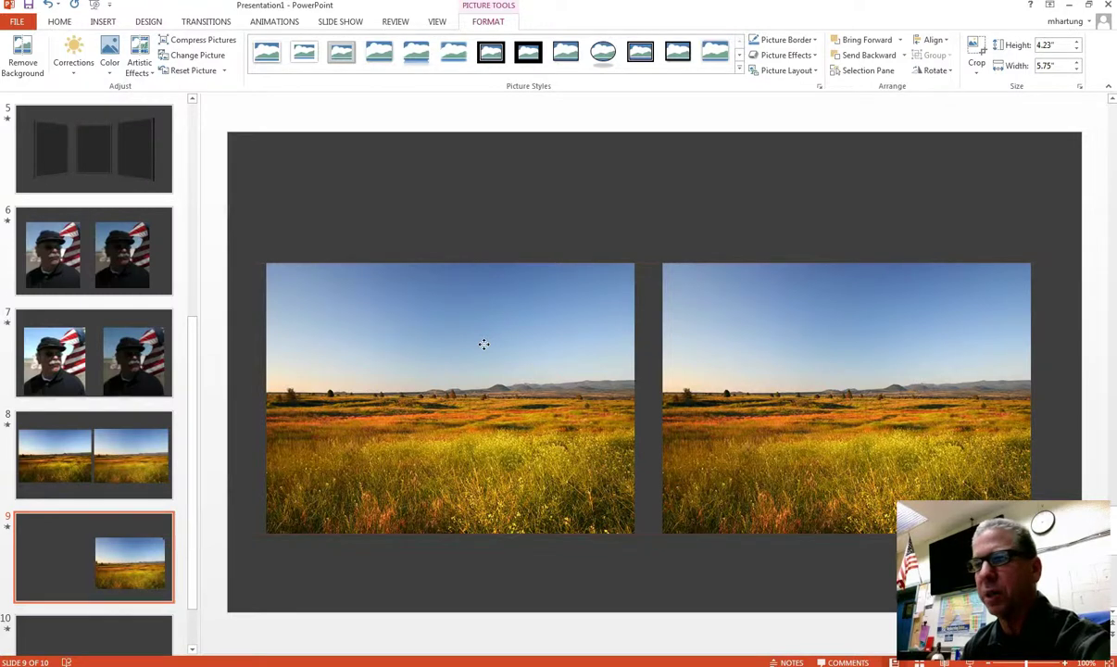
Select the left grassland photo and open the Artistic Effects gallery
left_click(483, 344)
left_click(536, 463)
left_click(823, 343)
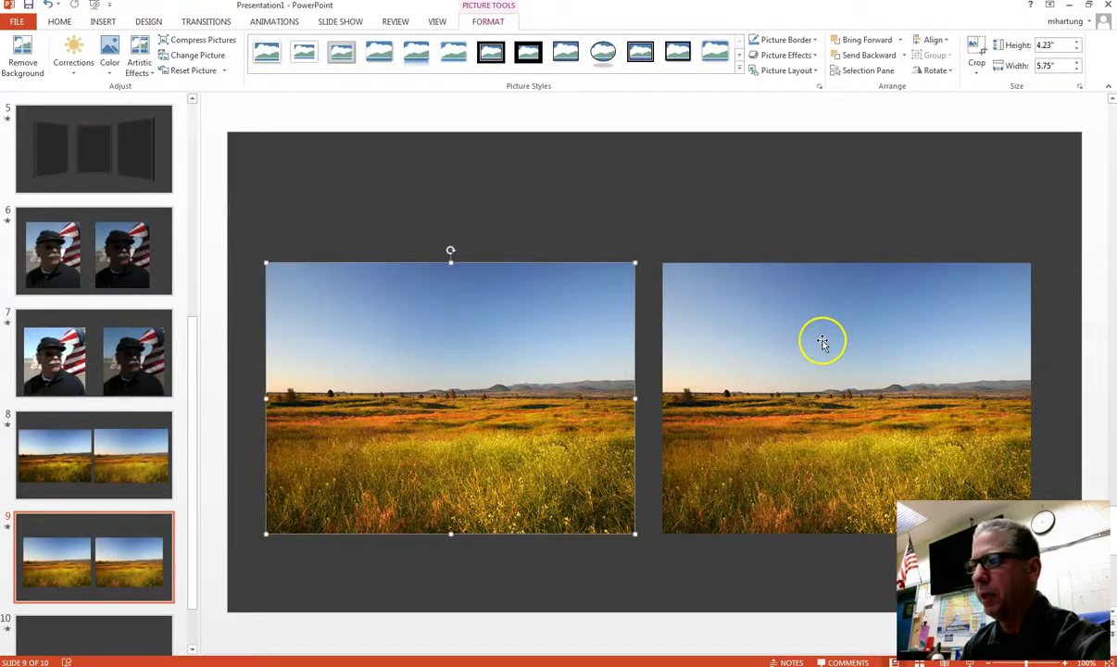
left_click(823, 343)
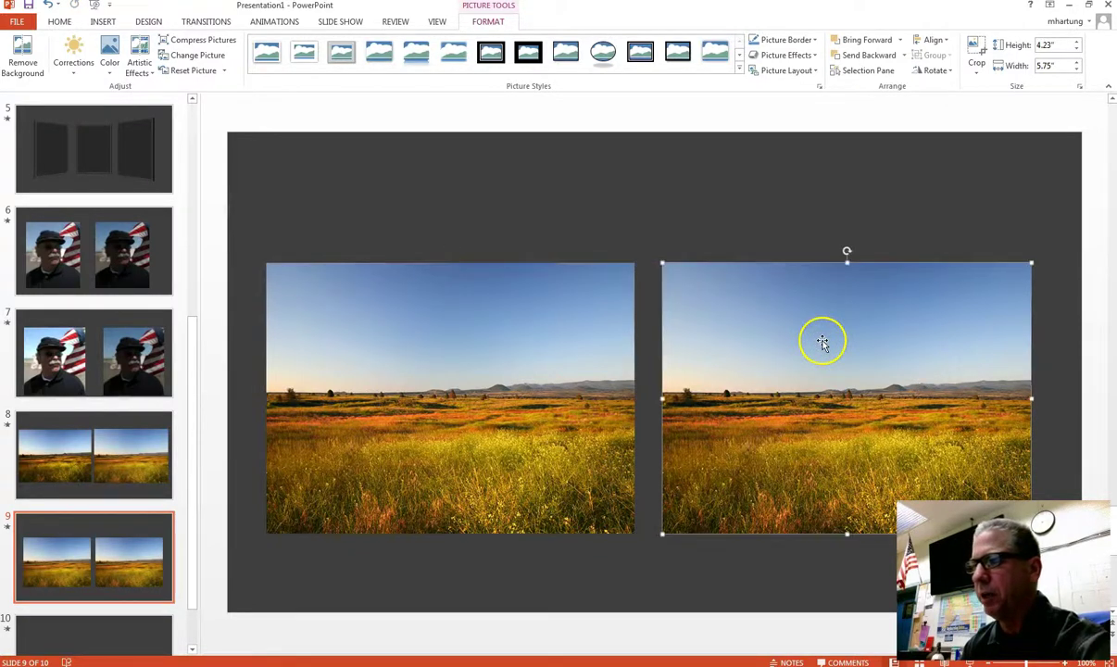
left_click(446, 337)
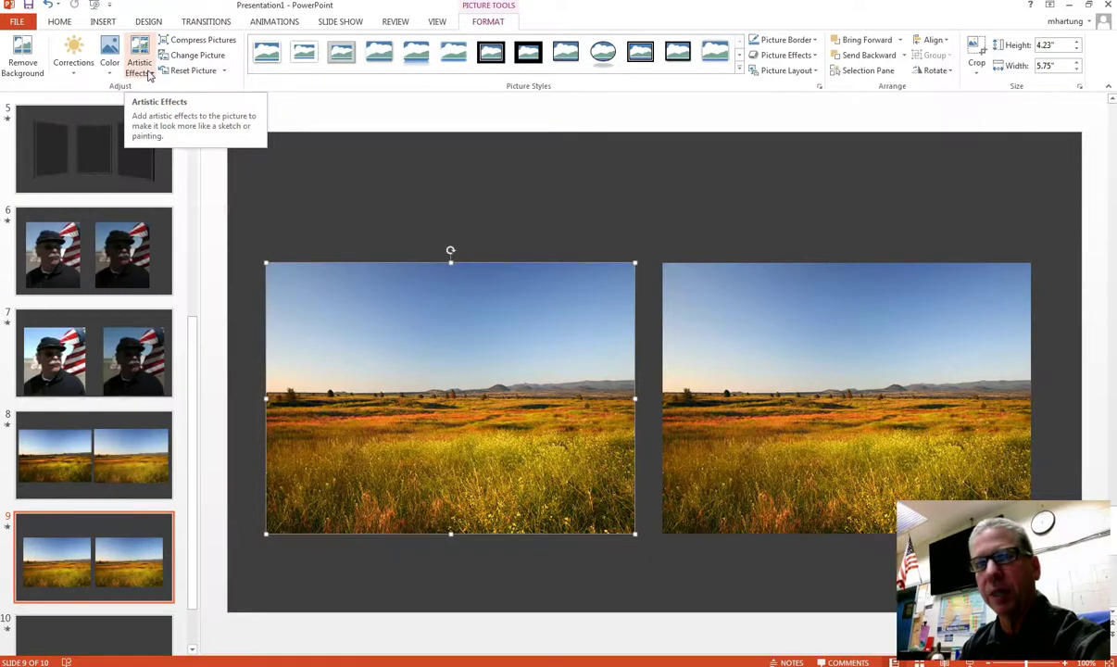
left_click(148, 74)
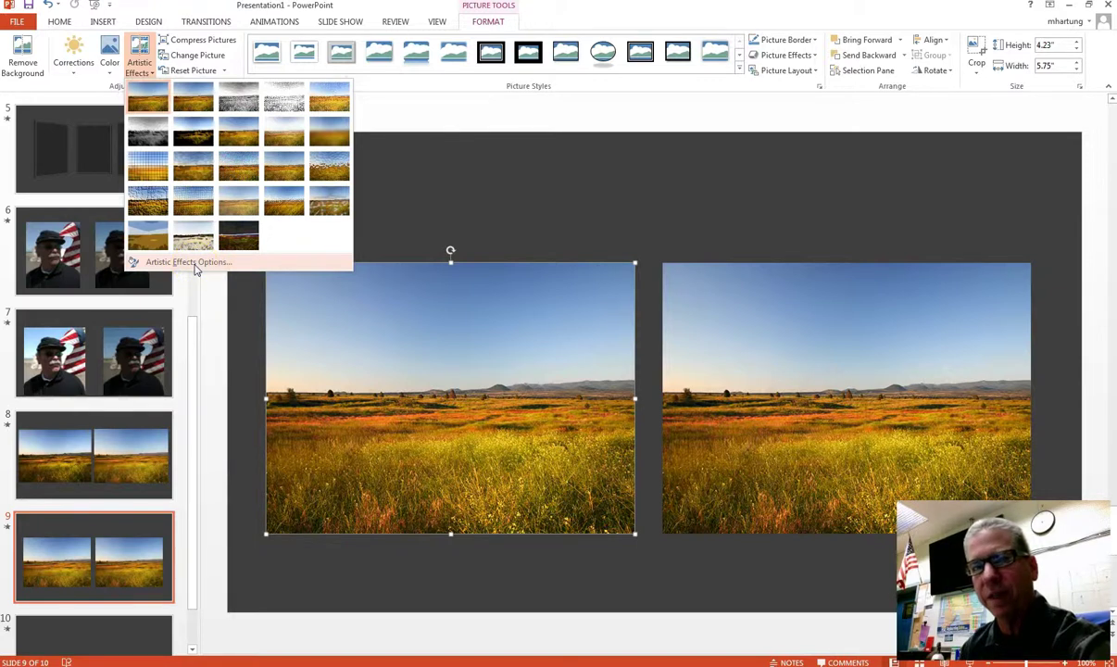
Apply Paint Strokes to the left photo with 56% transparency and intensity 6
left_click(190, 262)
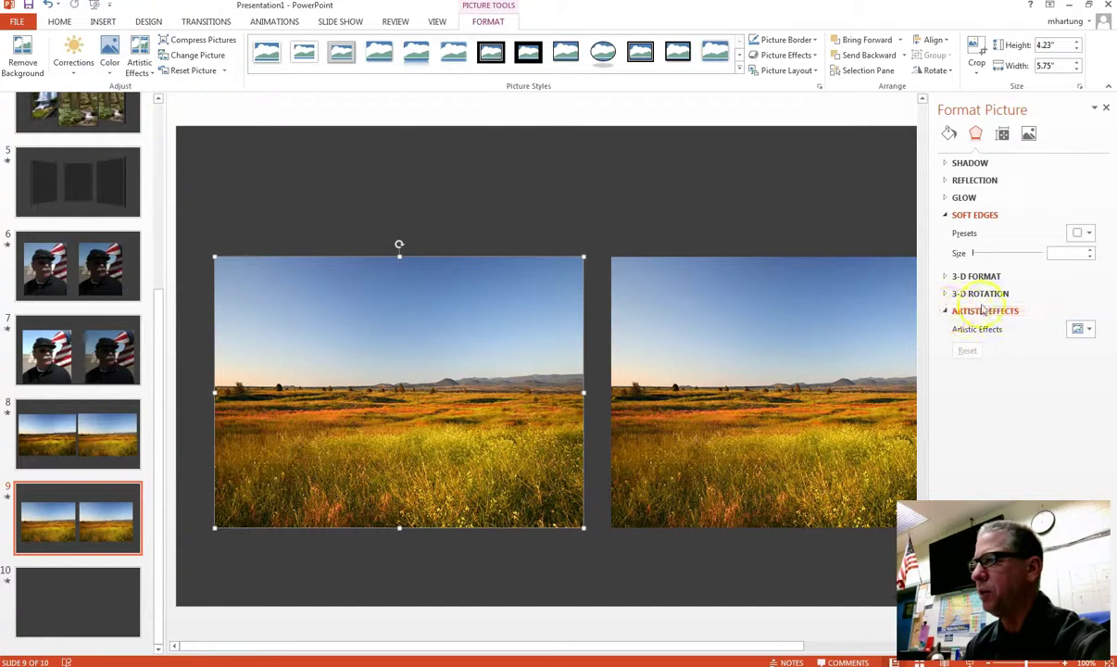
left_click(1088, 332)
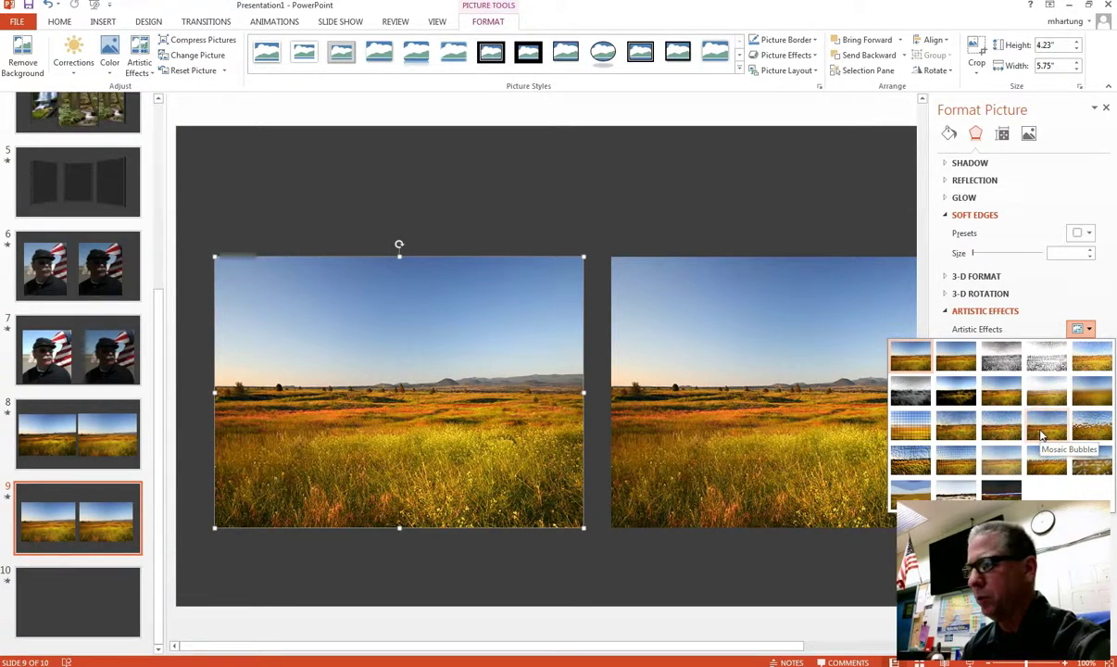
left_click(1000, 433)
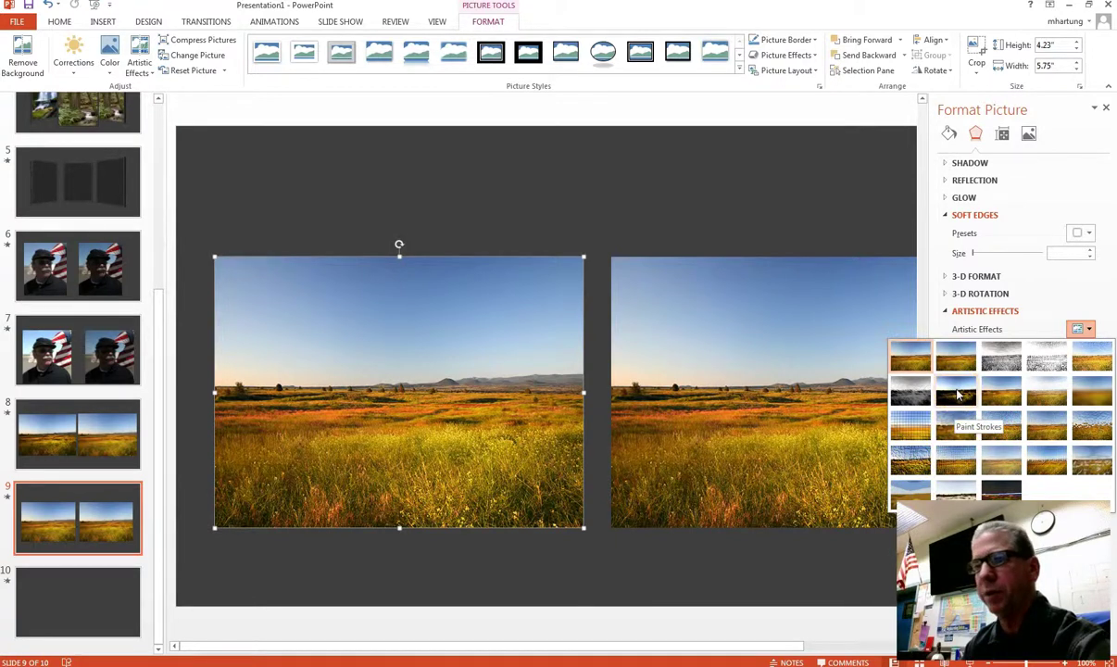
left_click(957, 395)
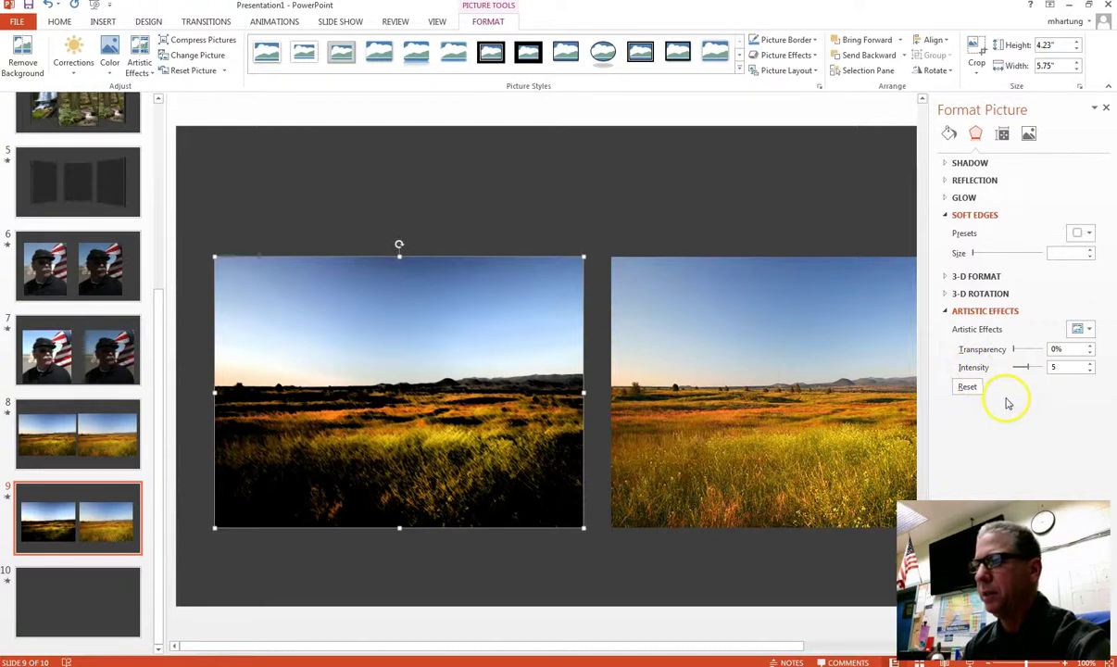
left_click_drag(1014, 353, 1035, 373)
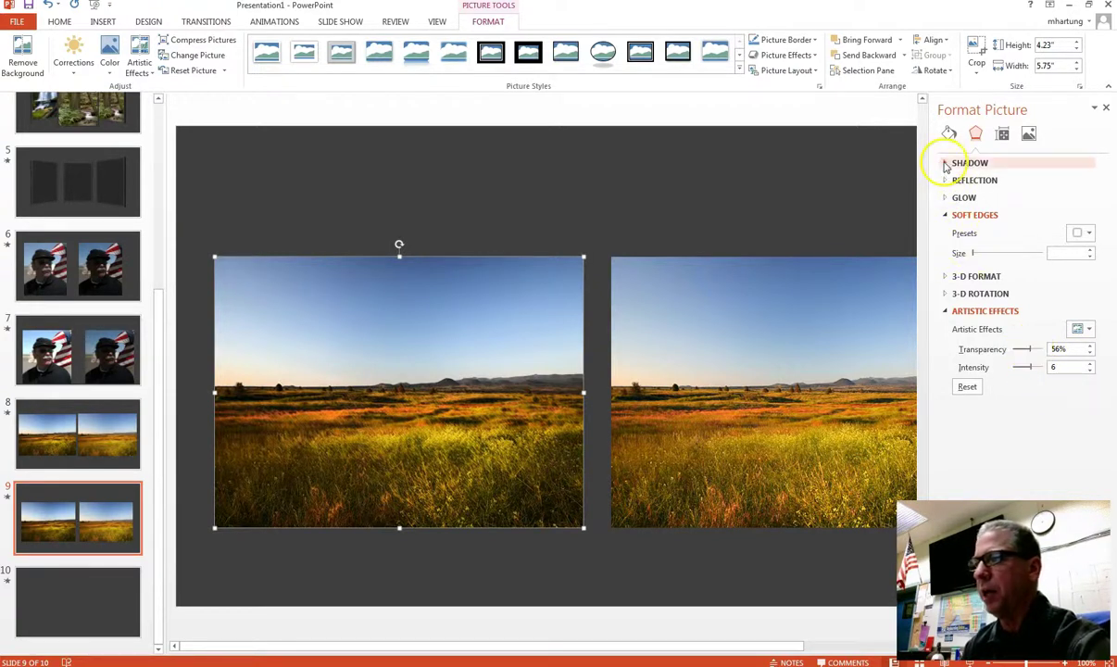
Give the left photo the 10 Point soft edges preset
left_click(944, 216)
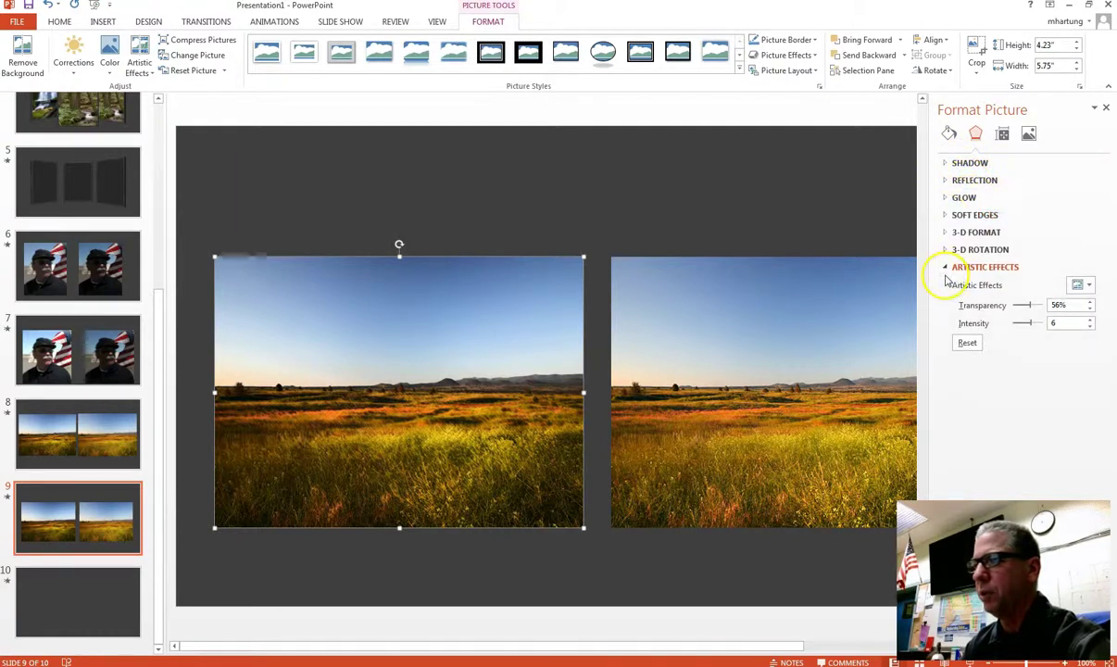
left_click(946, 216)
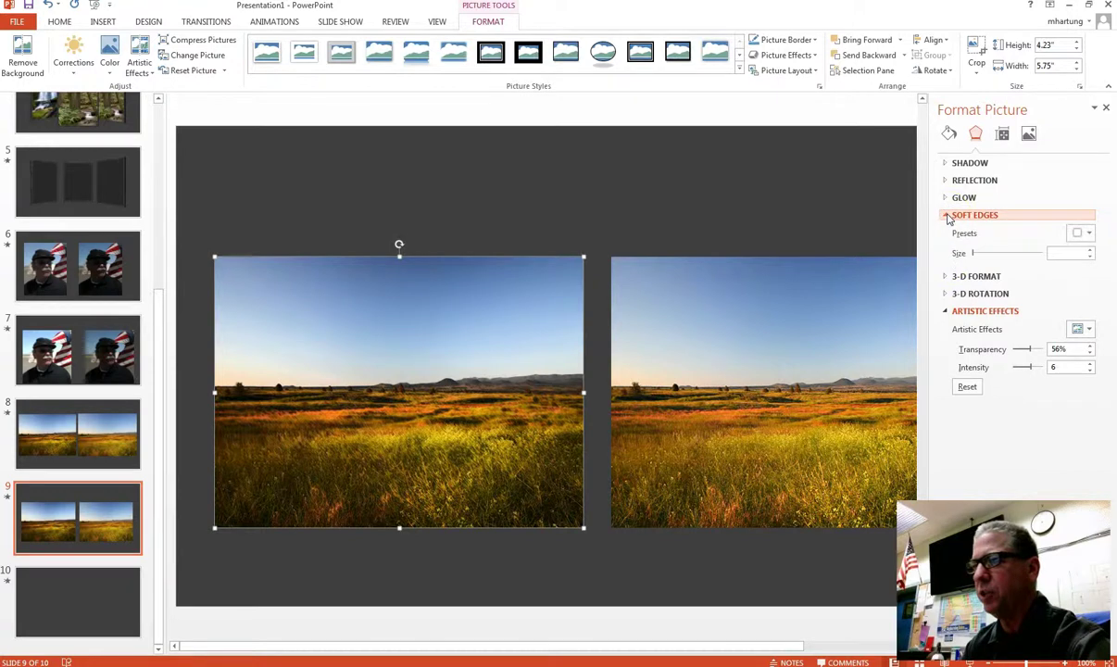
left_click(1088, 234)
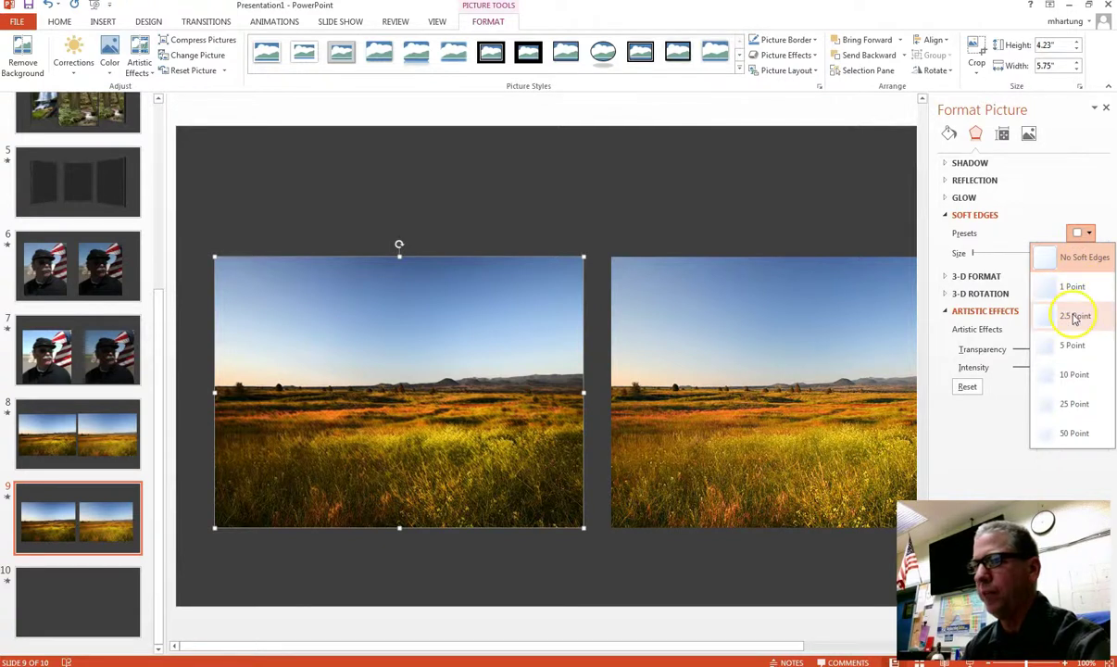
left_click(1072, 375)
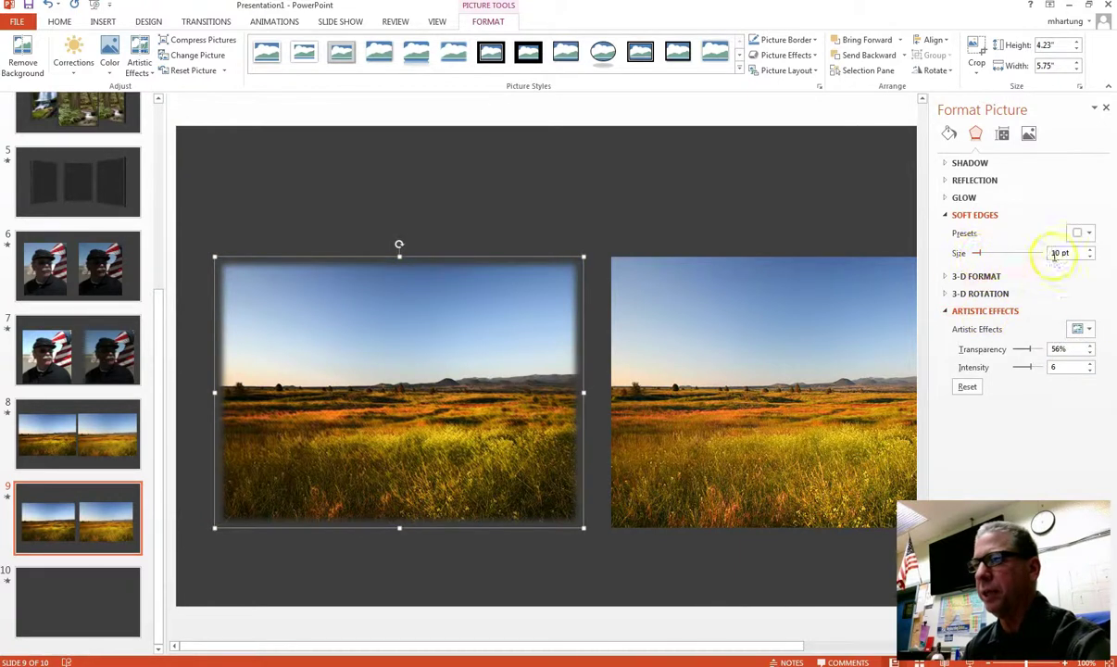
key("ctrl+z")
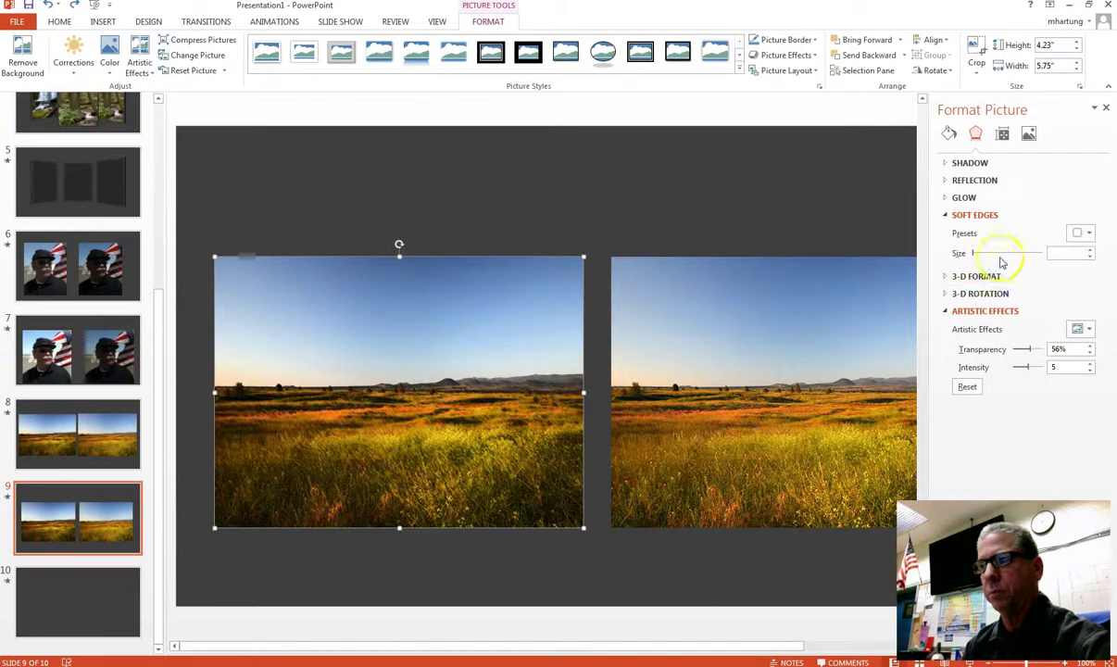
left_click(1087, 233)
left_click(1073, 374)
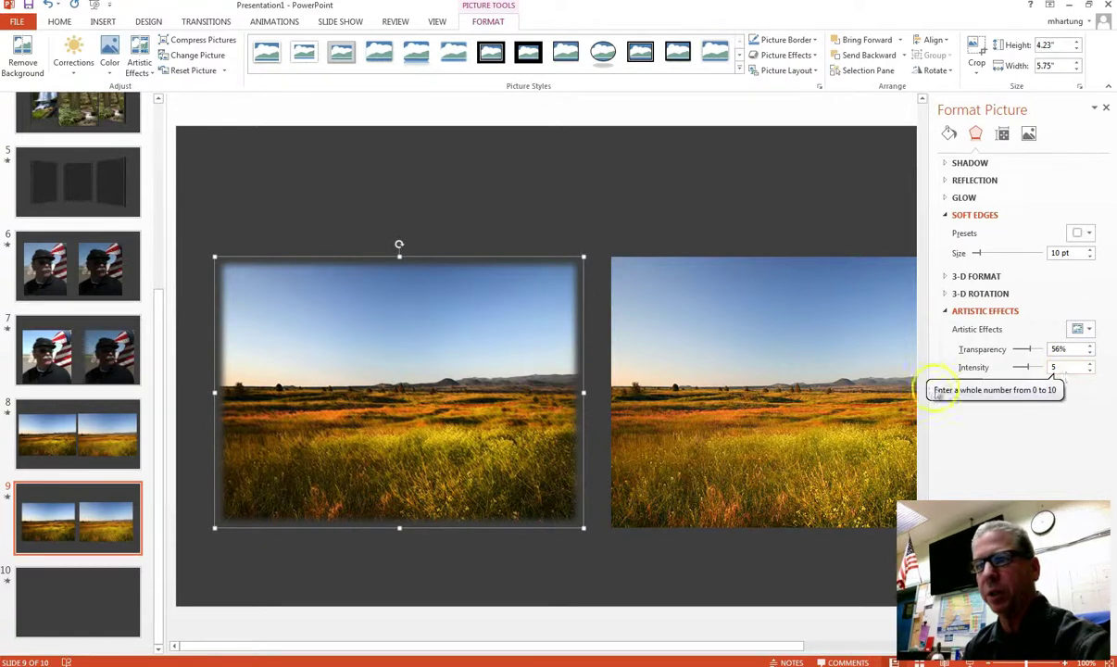
left_click(589, 361)
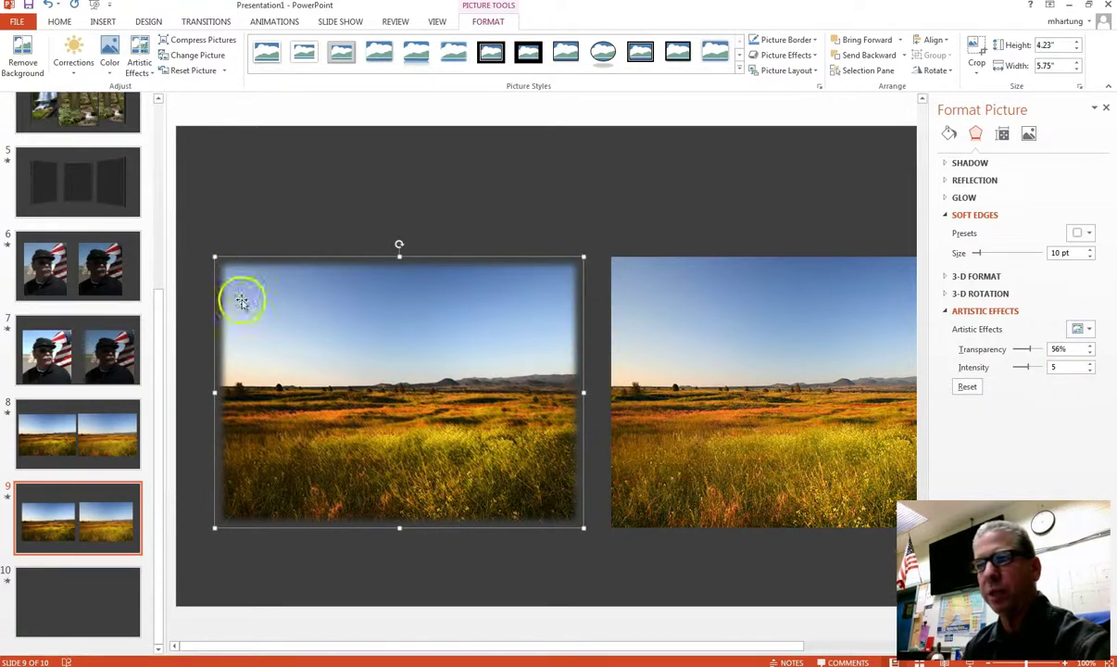
Adjust the soft edge size down to 8 pt and deselect the photo
left_click(1090, 250)
left_click(1090, 250)
left_click(1089, 250)
left_click(1090, 250)
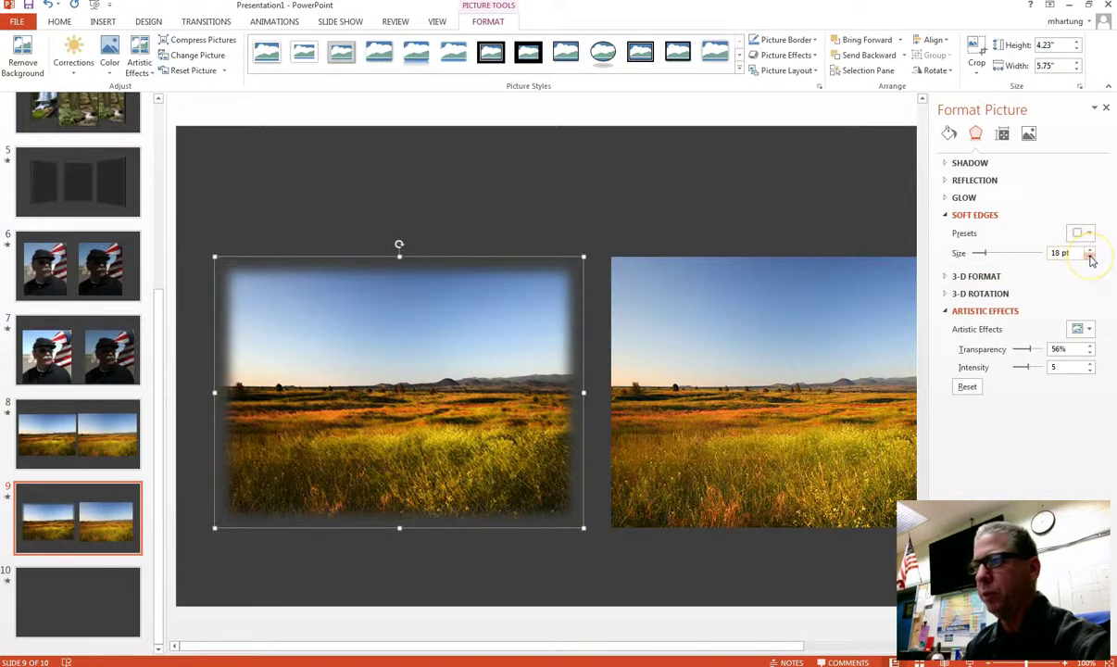
left_click(1090, 257)
left_click(1090, 258)
left_click(1090, 257)
left_click(1090, 258)
left_click(1090, 257)
left_click(1089, 257)
left_click(1090, 258)
left_click(1090, 258)
left_click(1090, 257)
left_click(1090, 257)
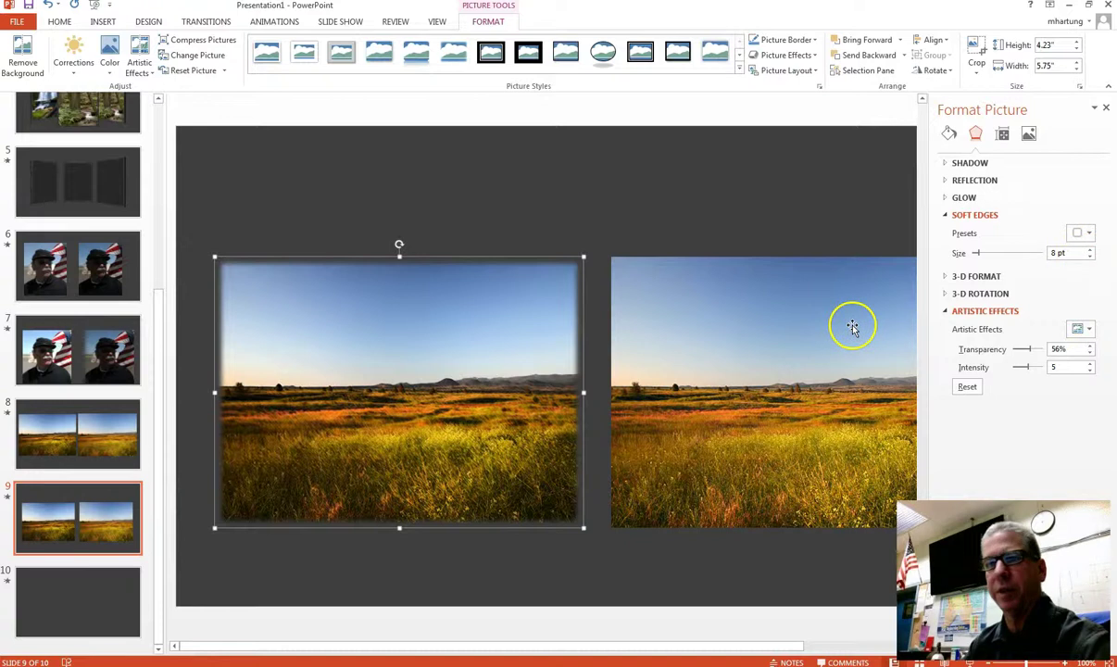
left_click(663, 193)
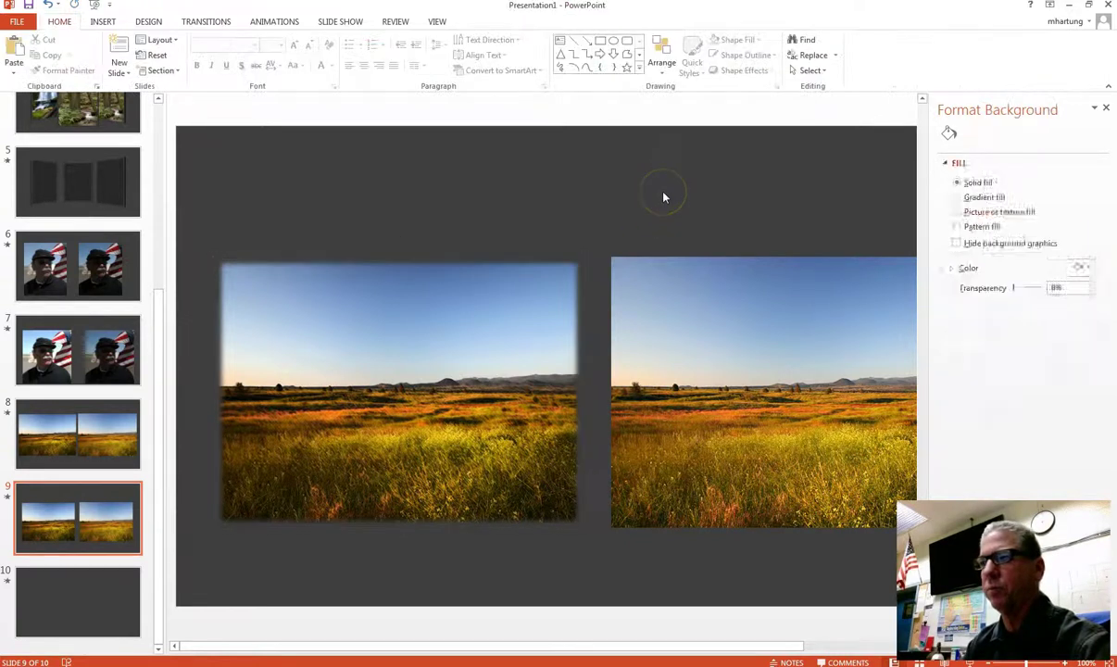
Close the formatting pane and return to slide 9 from the thumbnail list
left_click(1106, 109)
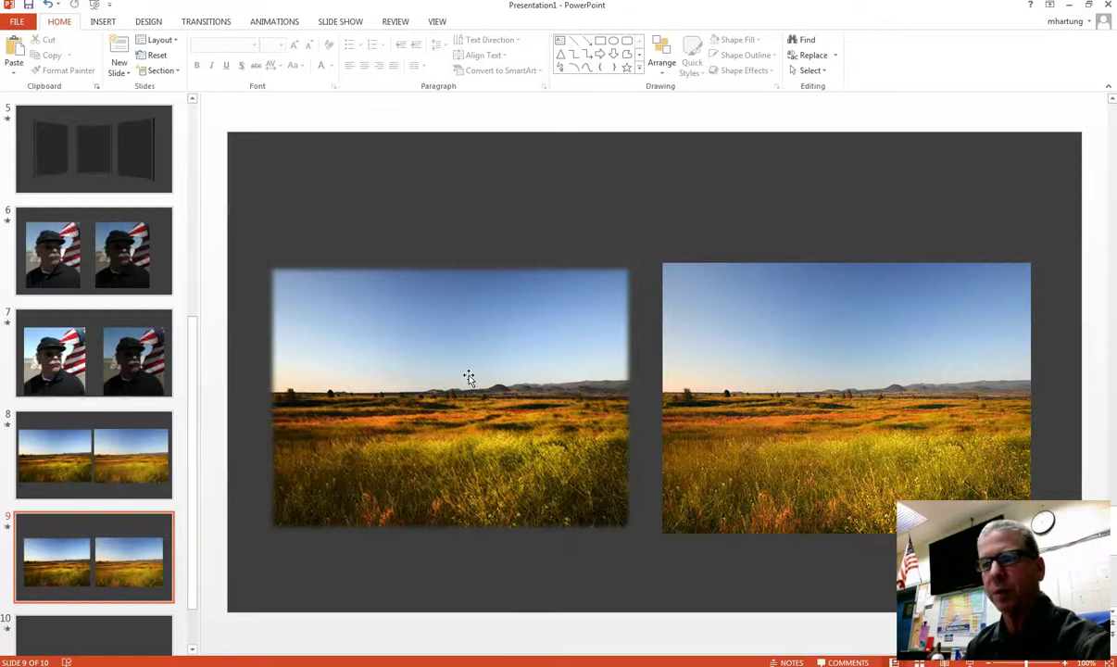
scroll(469, 377, "down", 1)
left_click(113, 501)
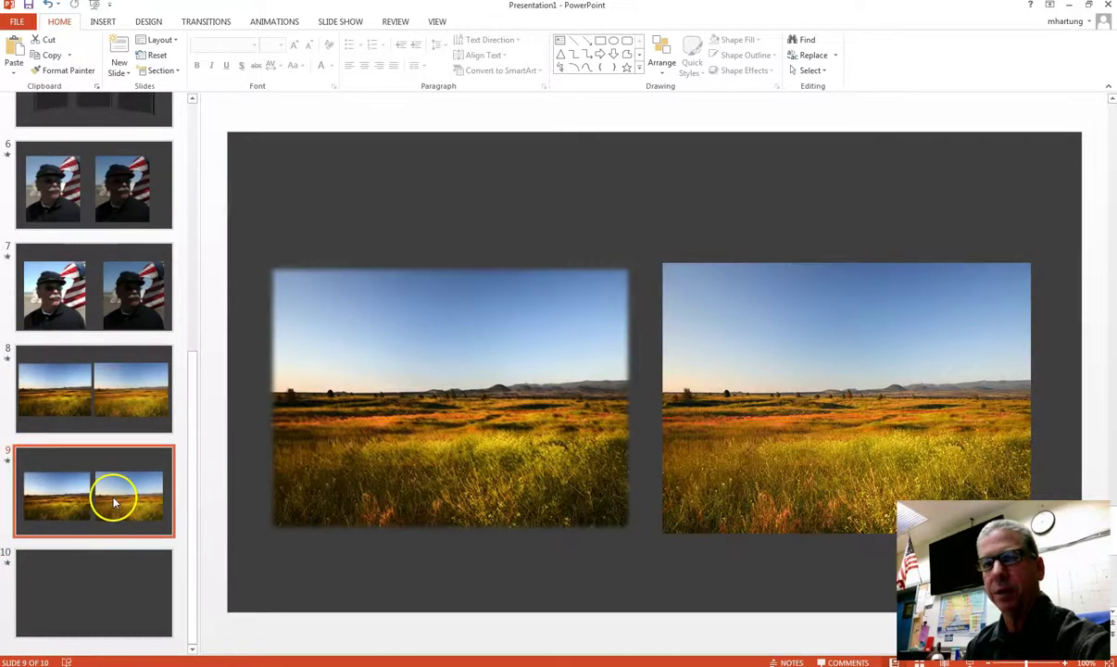